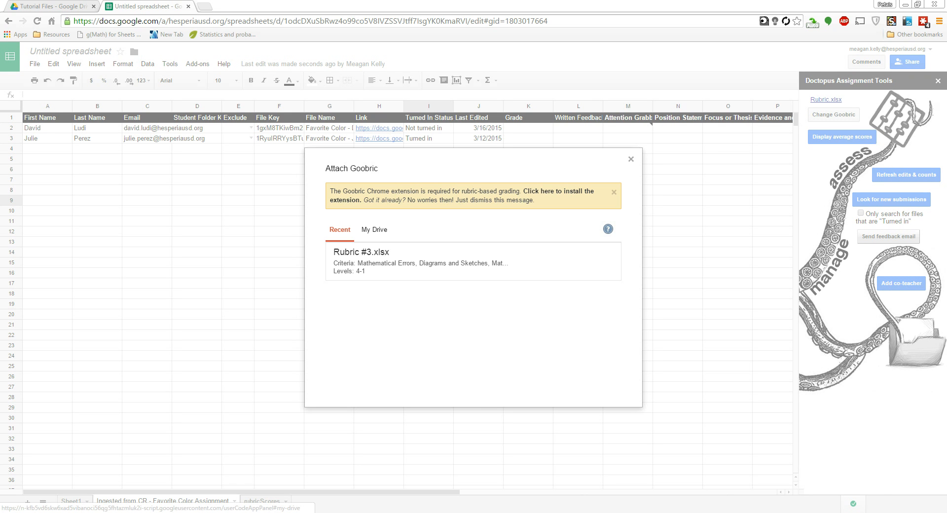
- Attach the Rubric.xlsx spreadsheet from My Drive as the Goobric rubric for the assignment
left_click(374, 230)
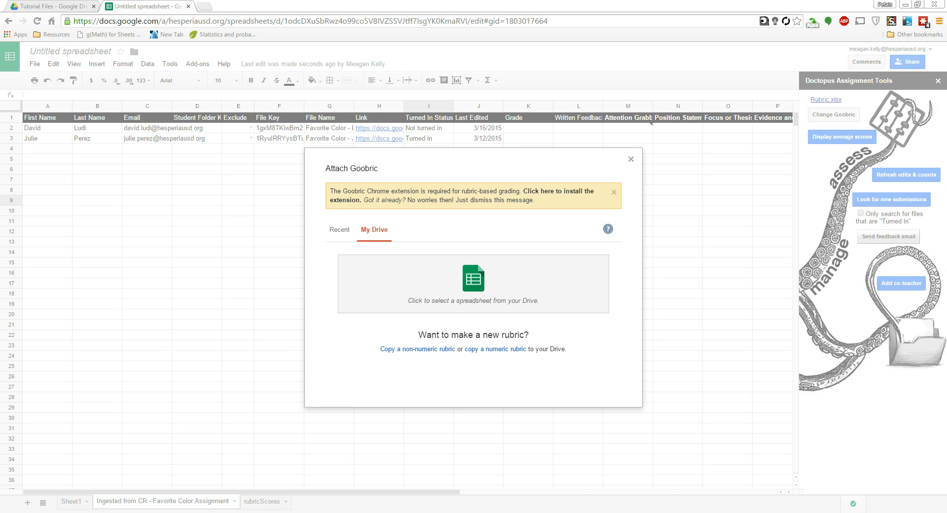
left_click(473, 284)
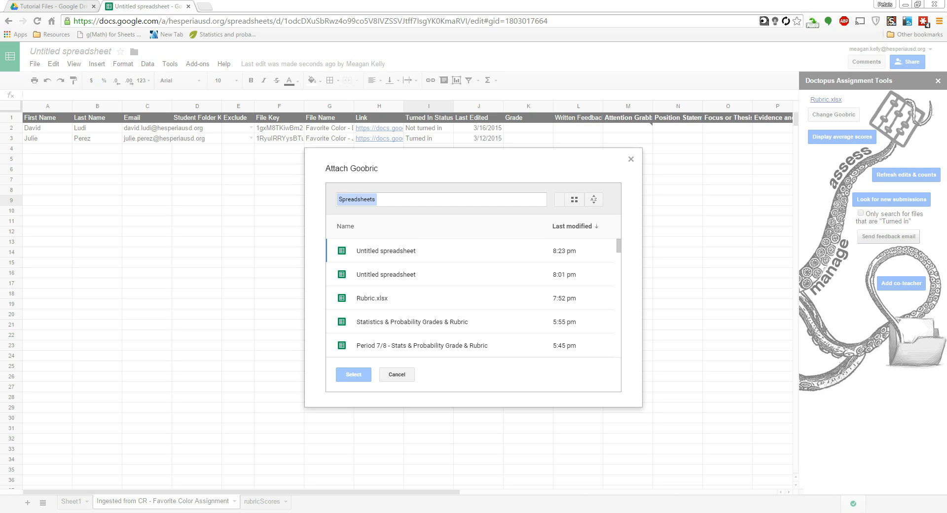
left_click(373, 298)
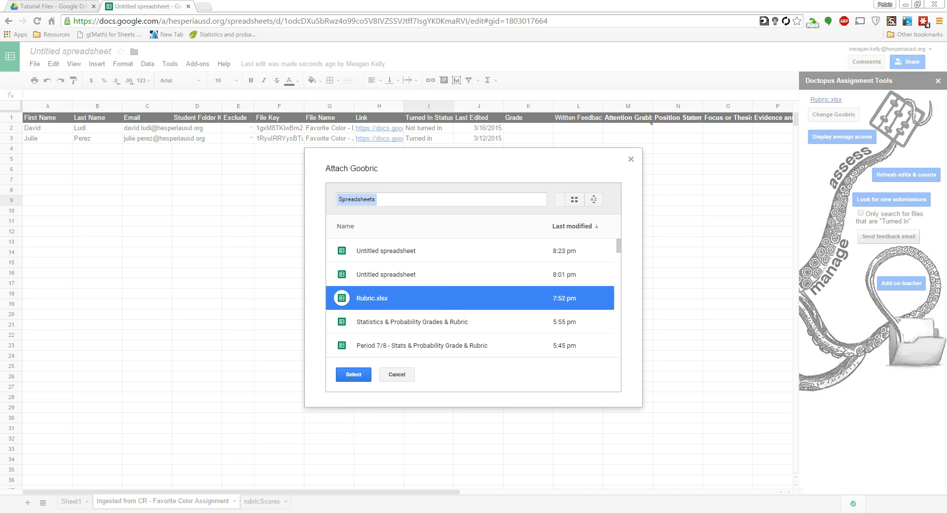
left_click(353, 374)
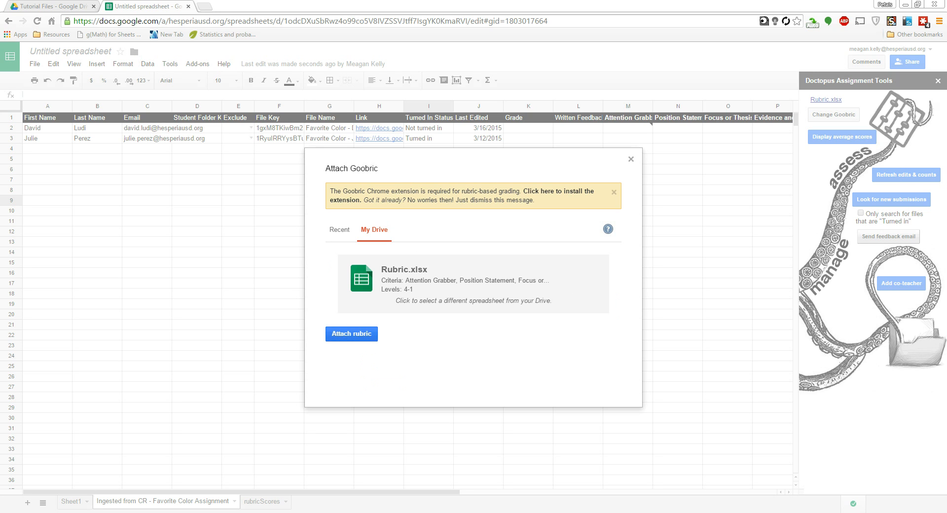
left_click(352, 334)
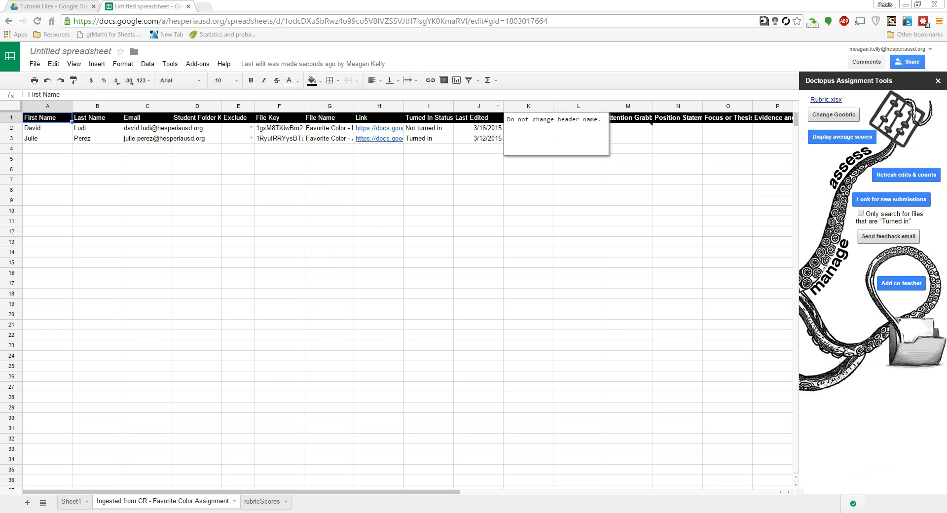
- Open the linked document of the turned-in submission in row 3, launch Goobric on it and close the plain document
left_click(379, 138)
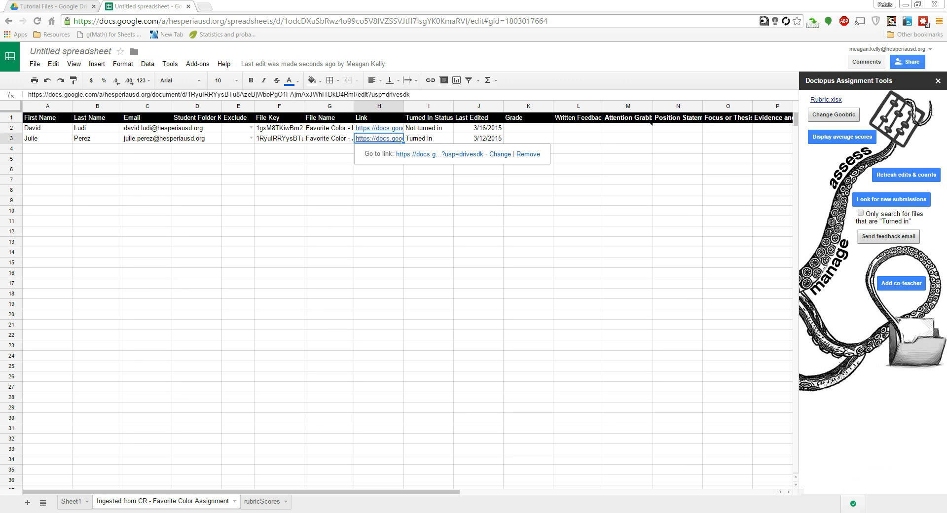
left_click(439, 154)
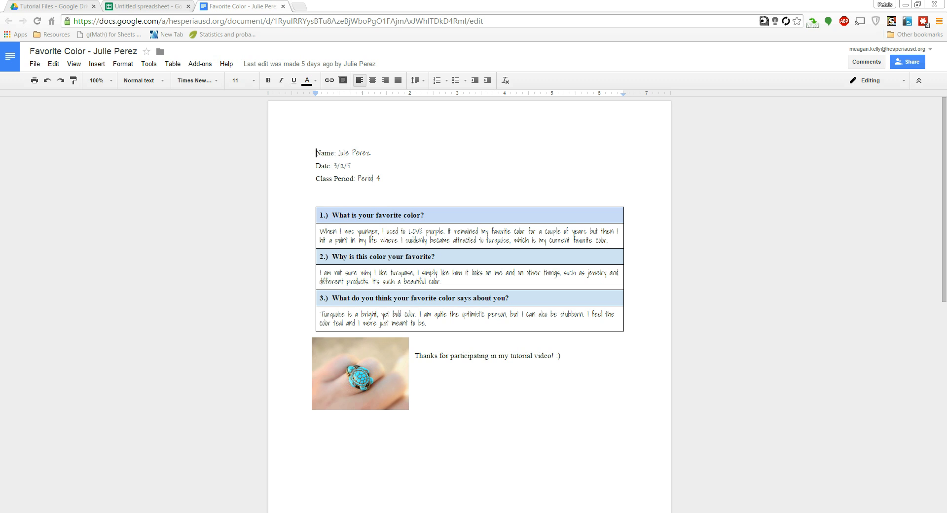
left_click(763, 21)
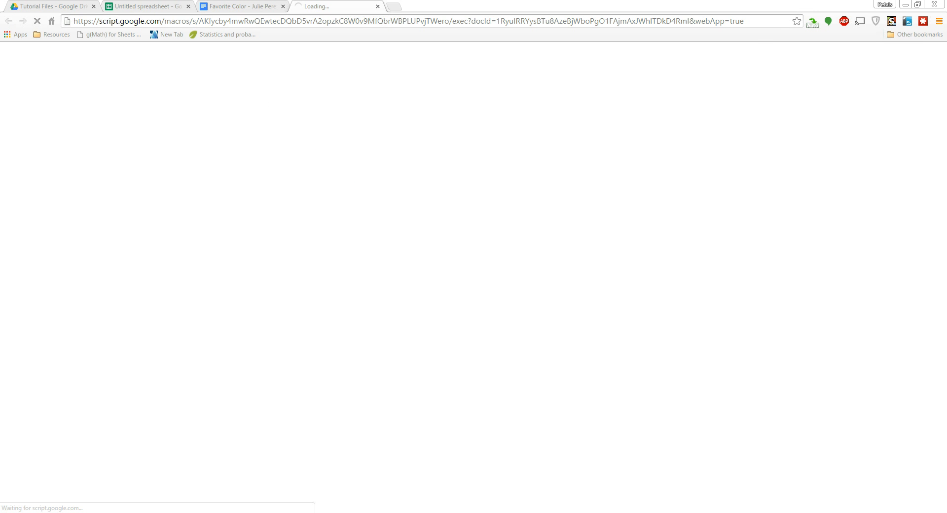
left_click(274, 6)
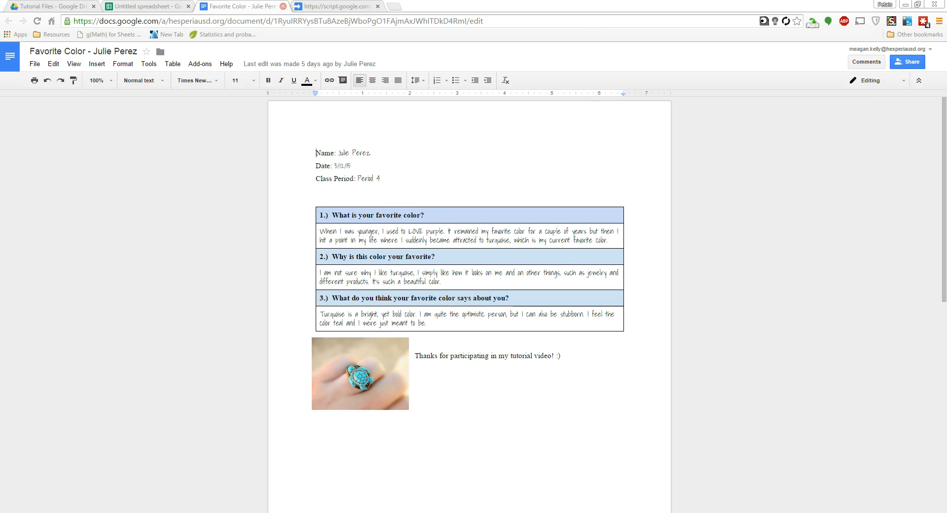
left_click(283, 7)
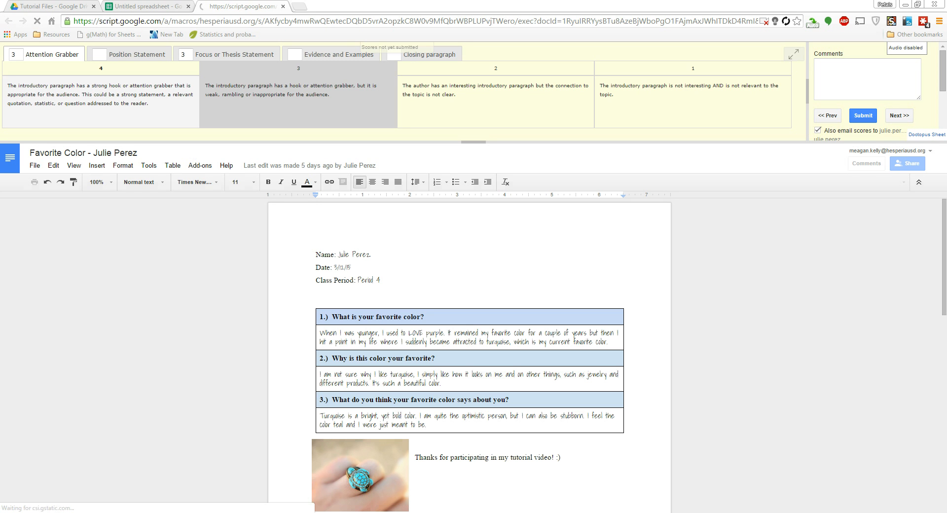
- Score Attention Grabber 4, Position Statement 3, Focus or Thesis Statement 4, Evidence and Examples 3 and Closing paragraph 4
left_click(101, 98)
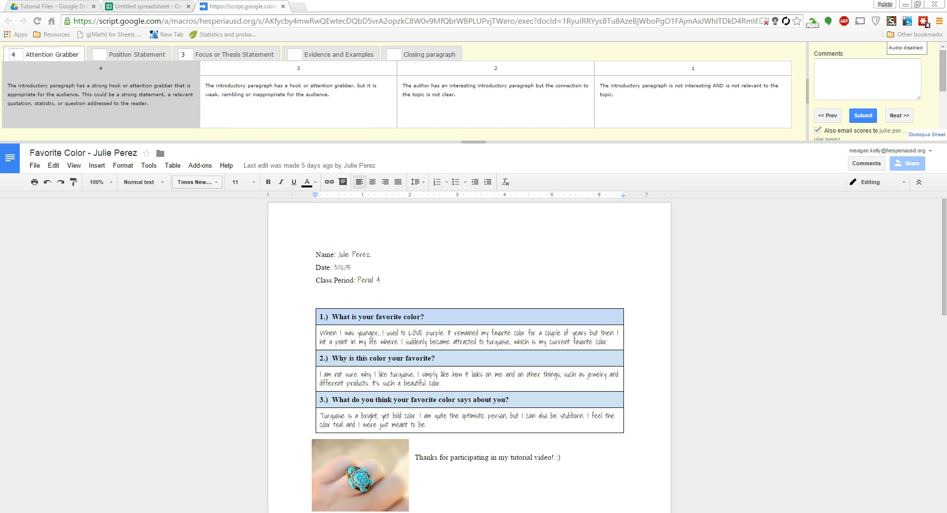
left_click(352, 267)
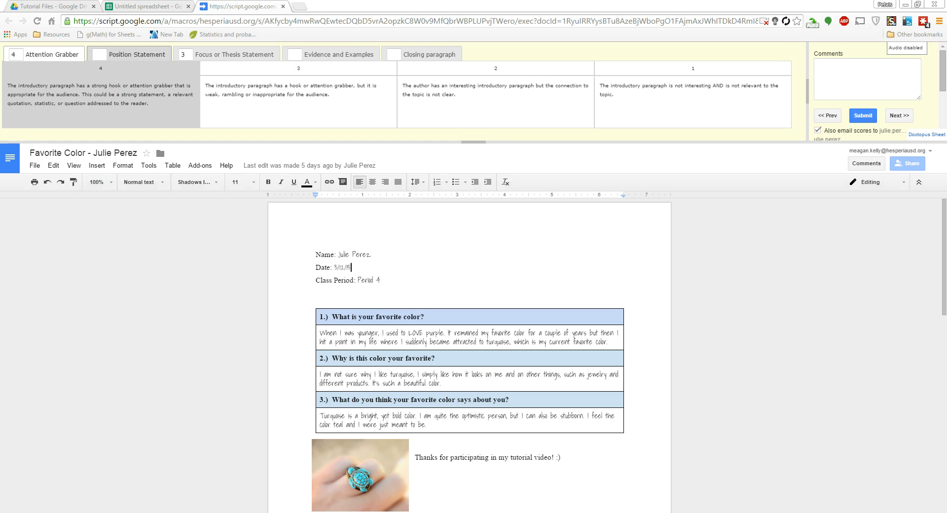
left_click(137, 54)
left_click(298, 97)
left_click(233, 54)
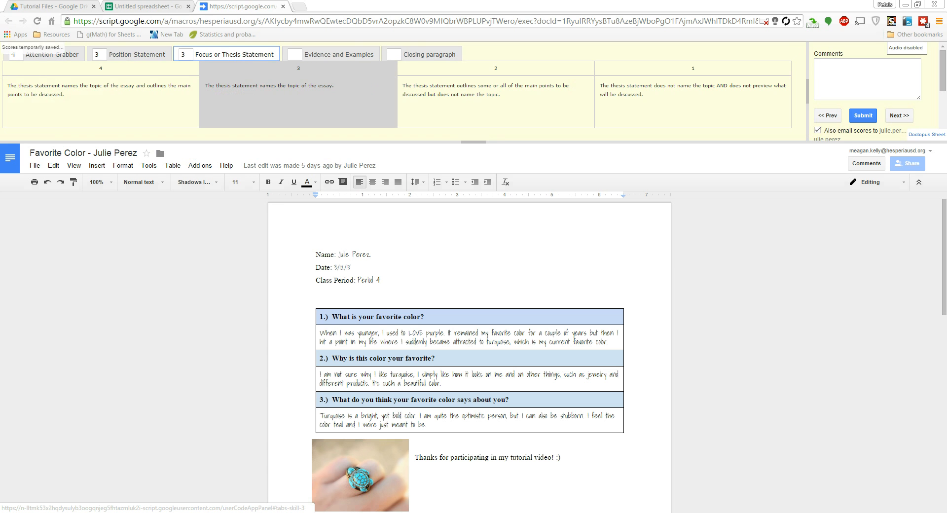
left_click(113, 98)
left_click(338, 54)
left_click(299, 96)
left_click(428, 55)
left_click(114, 96)
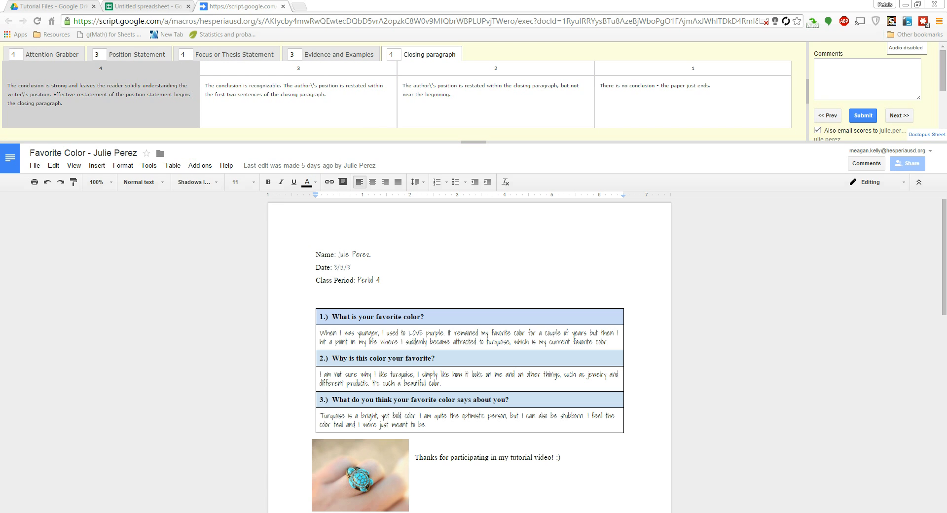
- Add the comment "Great job!", submit the rubric scores and advance to the next student's submission
left_click(867, 79)
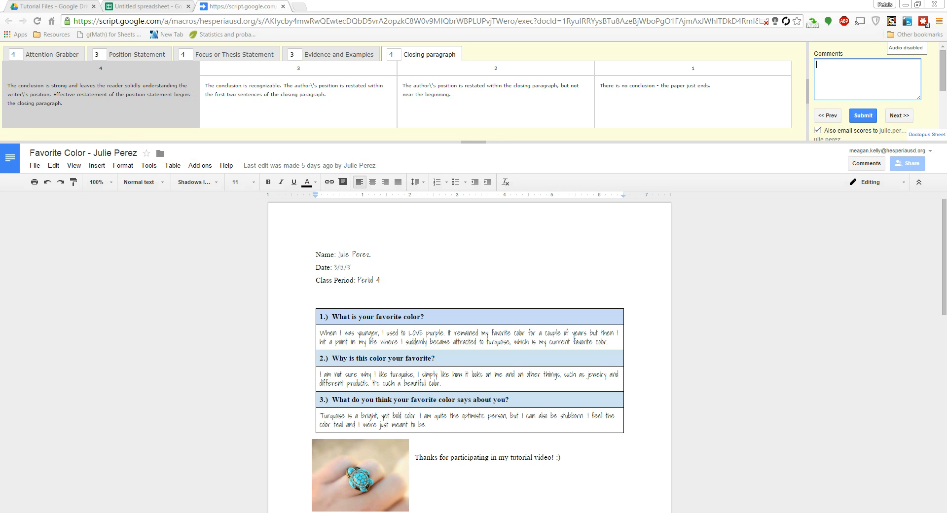
type("Great job")
left_click_drag(942, 71, 942, 71)
left_click(862, 116)
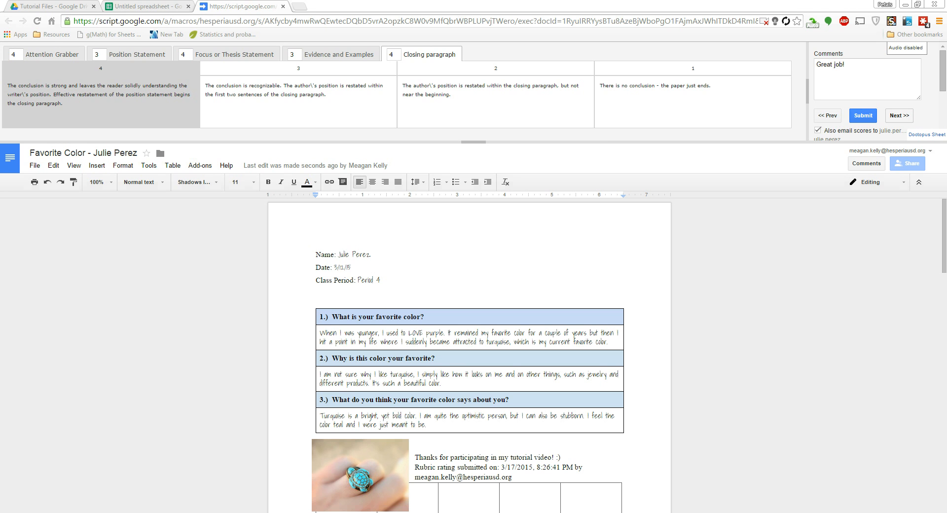
left_click(899, 115)
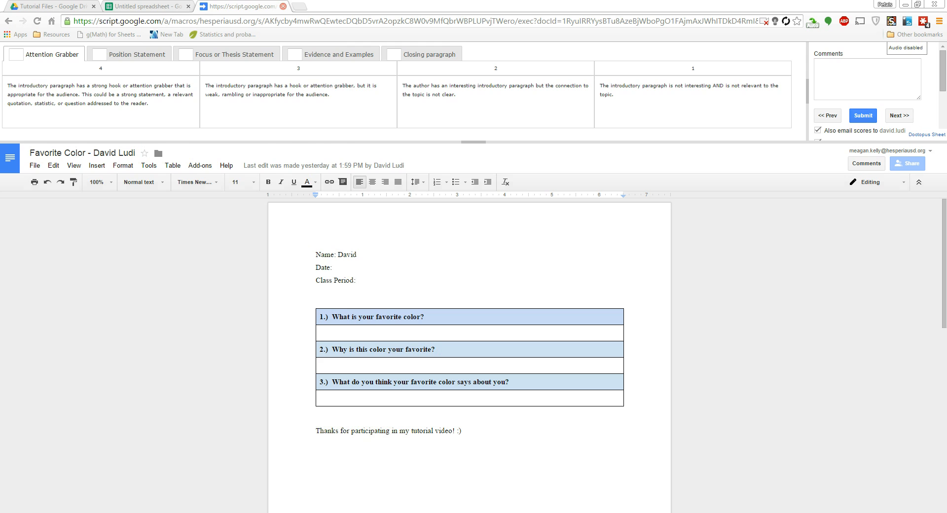
- Close the grading page and review the rubric scores recorded in row 3 of the spreadsheet
left_click(283, 6)
left_click(627, 139)
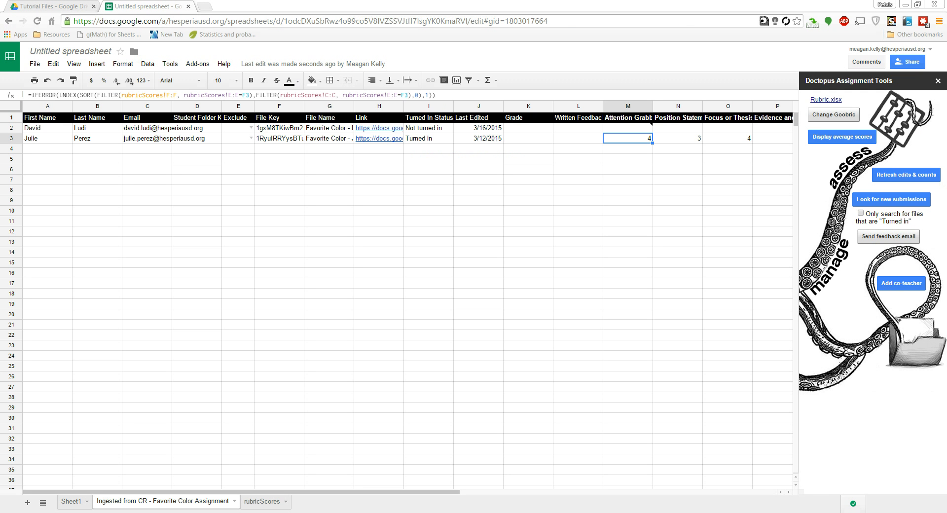
key("Right")
key("Right")
key("Right")
key("Right")
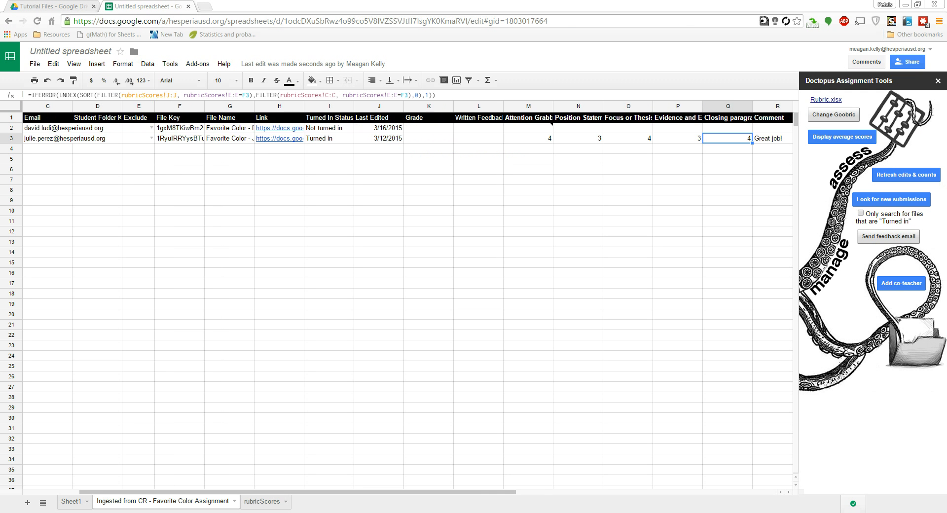
key("Left")
key("Left")
key("Left")
key("Left")
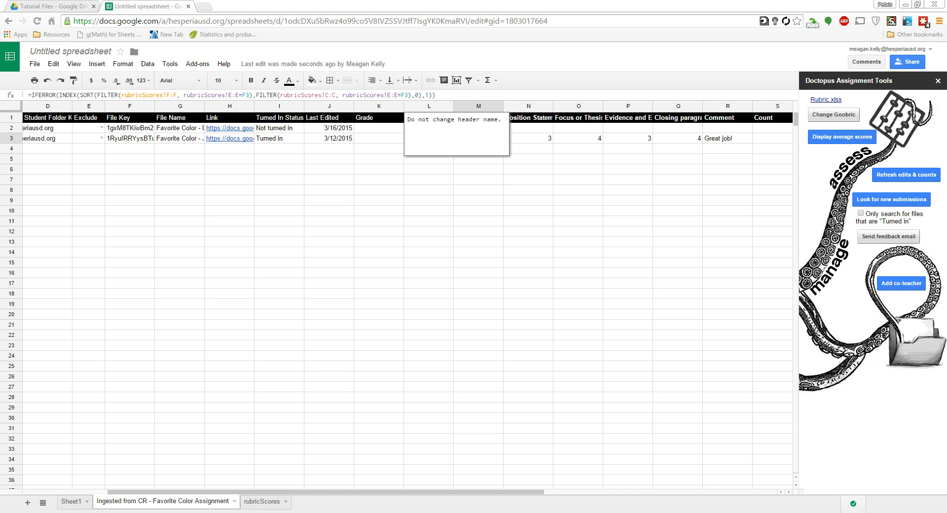
- Move the Grade column between the Closing paragraph and Comment columns
left_click(378, 118)
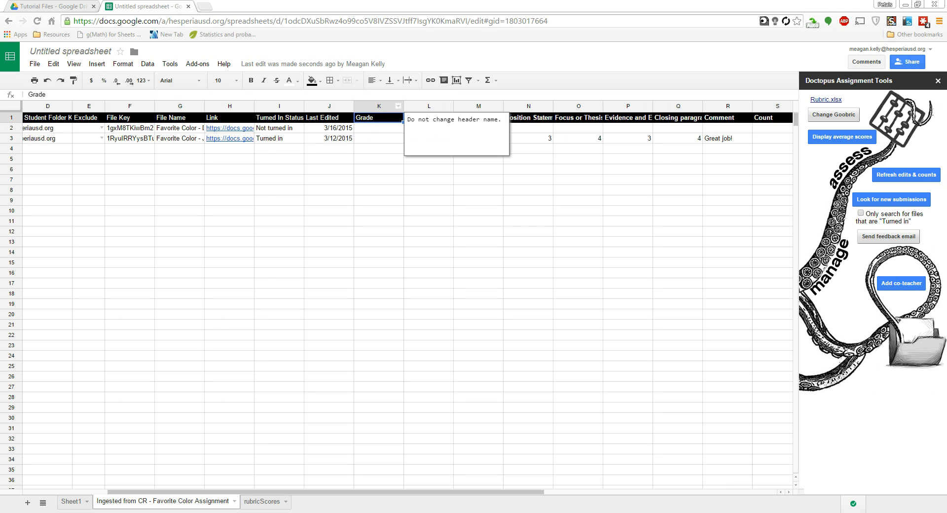
left_click(389, 106)
mouse_move(390, 106)
left_mouse_down()
mouse_move(704, 106)
mouse_move(241, 106)
mouse_move(272, 106)
left_mouse_up()
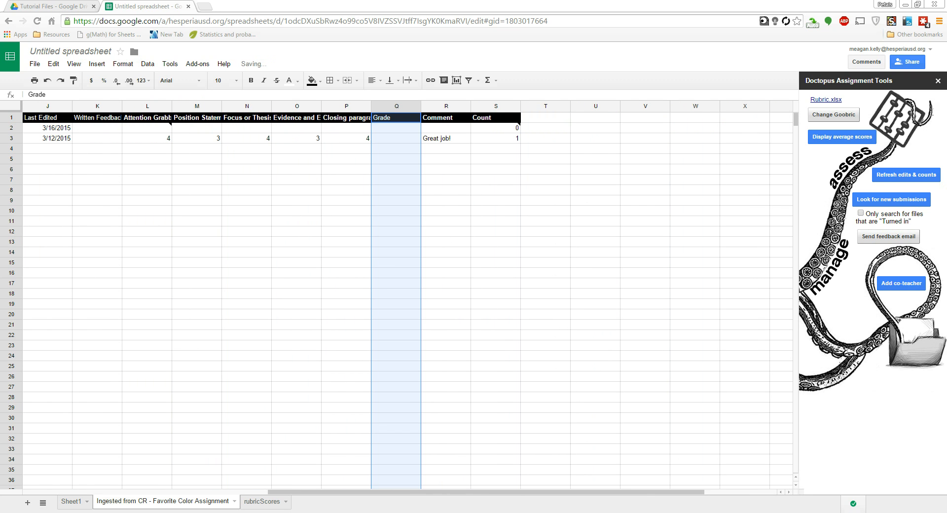
- Enter the formula =SUM (L2,M2,N2,O2,P2) in cell Q2 to total the first student's rubric scores
left_click(396, 138)
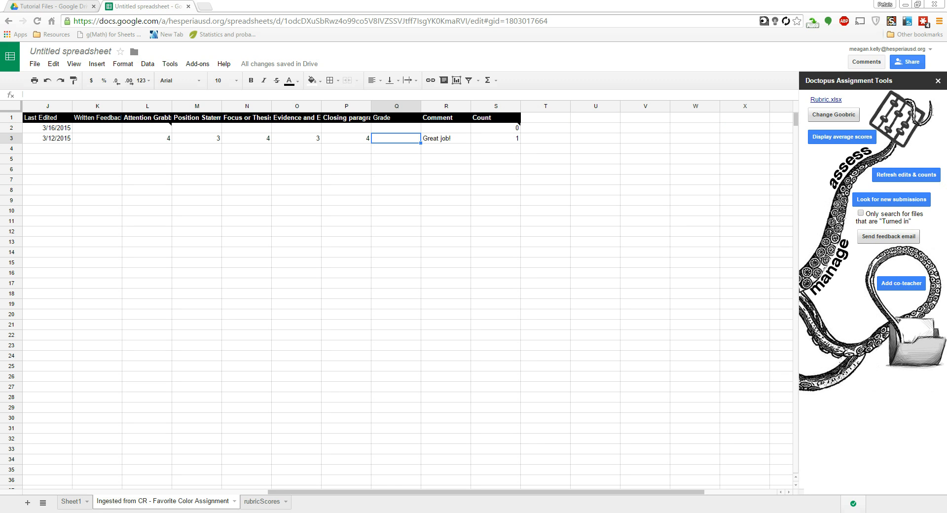
left_click(396, 128)
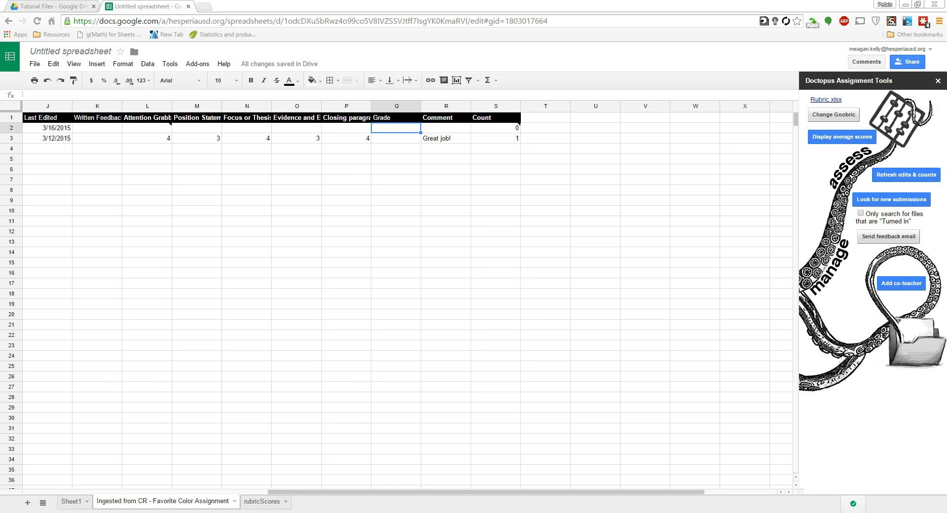
left_click(396, 138)
left_click(396, 128)
type("=")
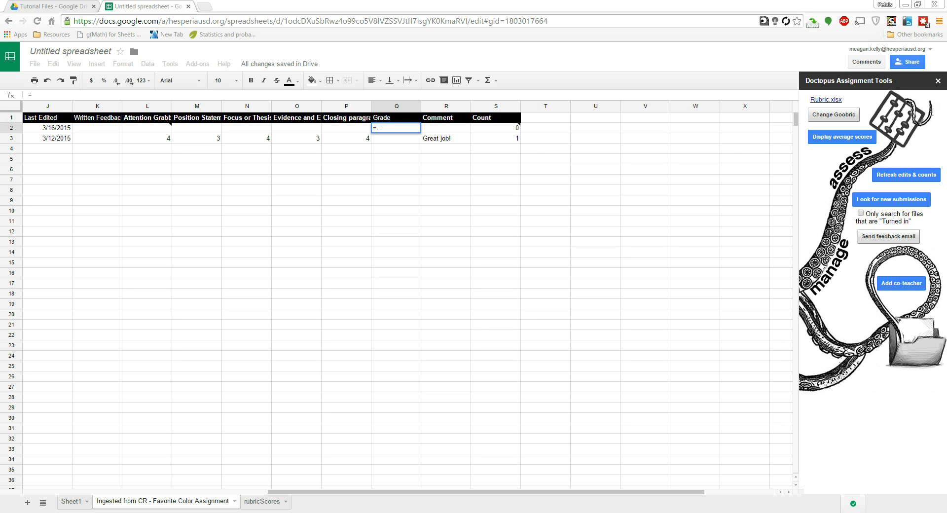
type("SUM (")
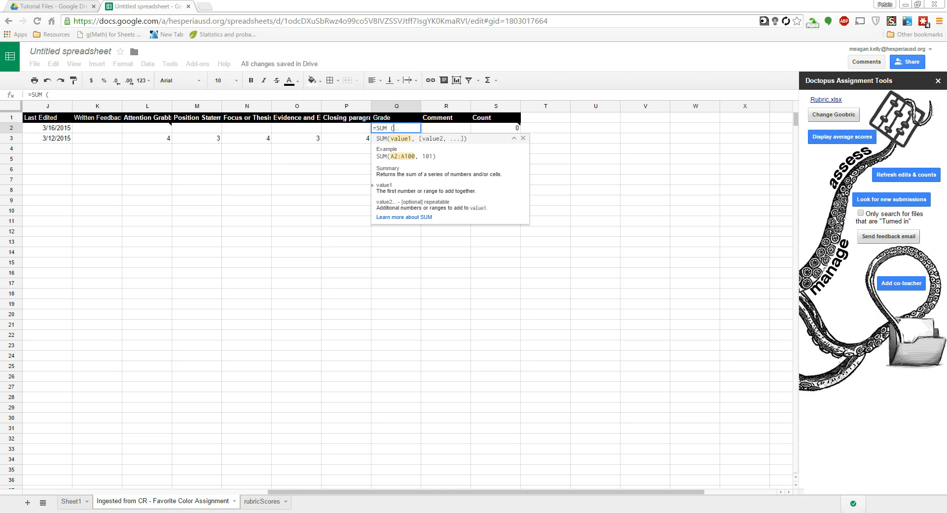
type("L2")
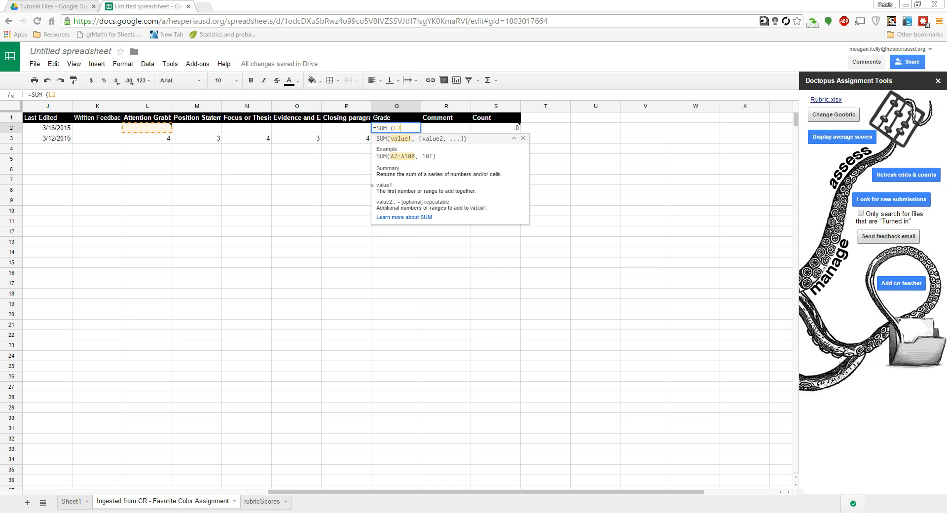
type(",M2,N2,O2,P2)")
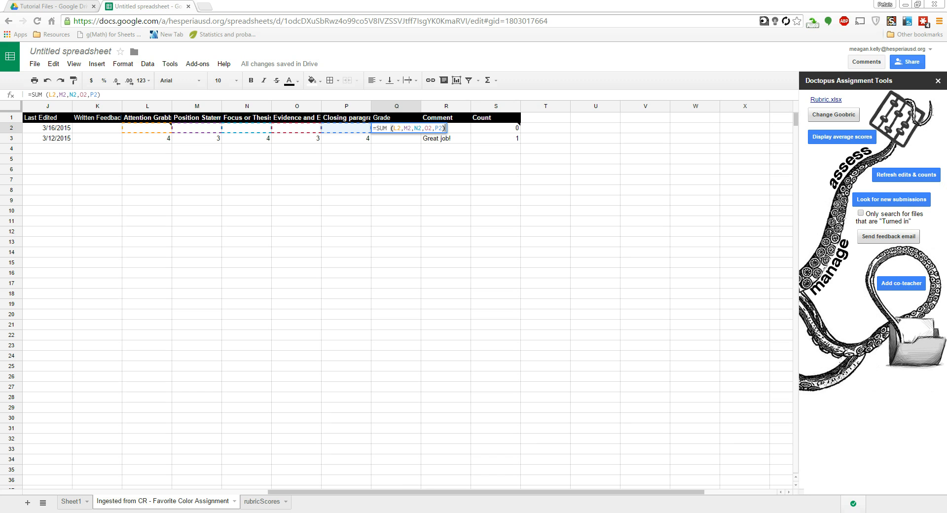
key("Return")
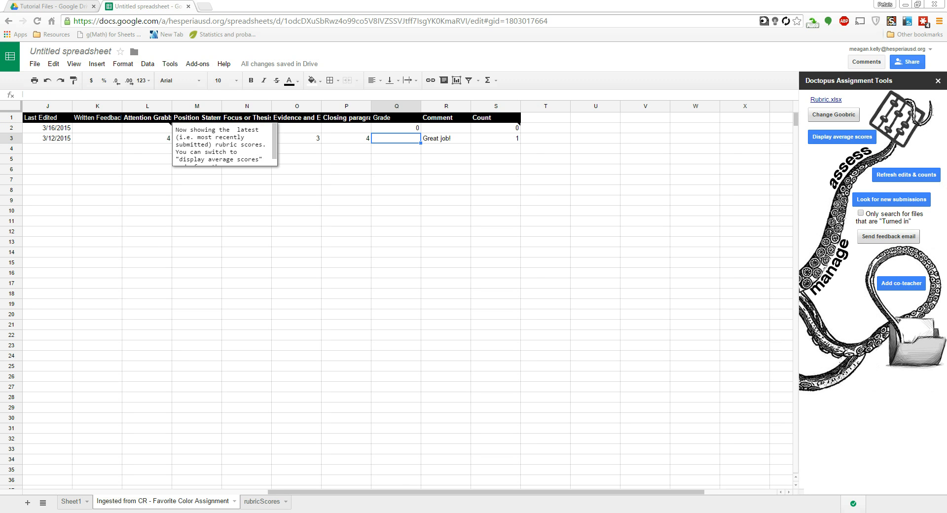
- Copy the SUM formula from cell Q2 down to the Grade cell Q3
left_click(396, 128)
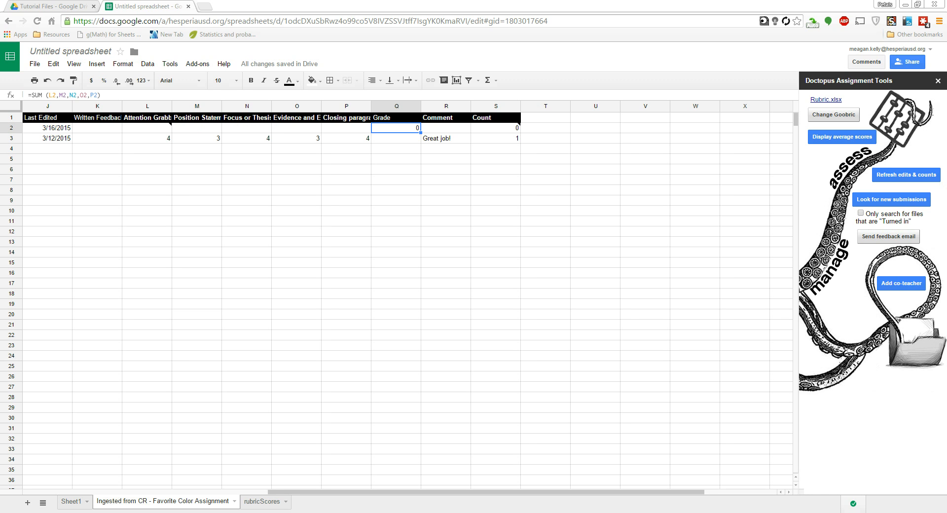
left_click(396, 138)
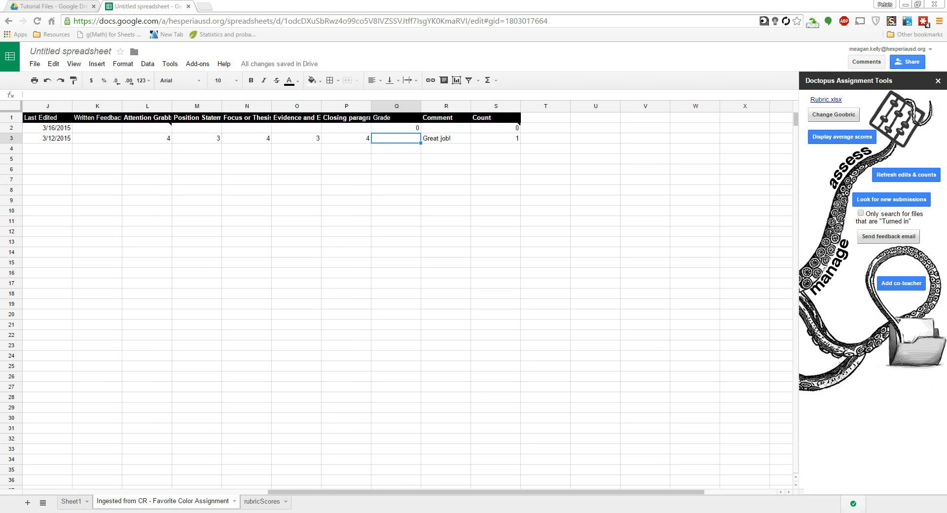
left_click(395, 128)
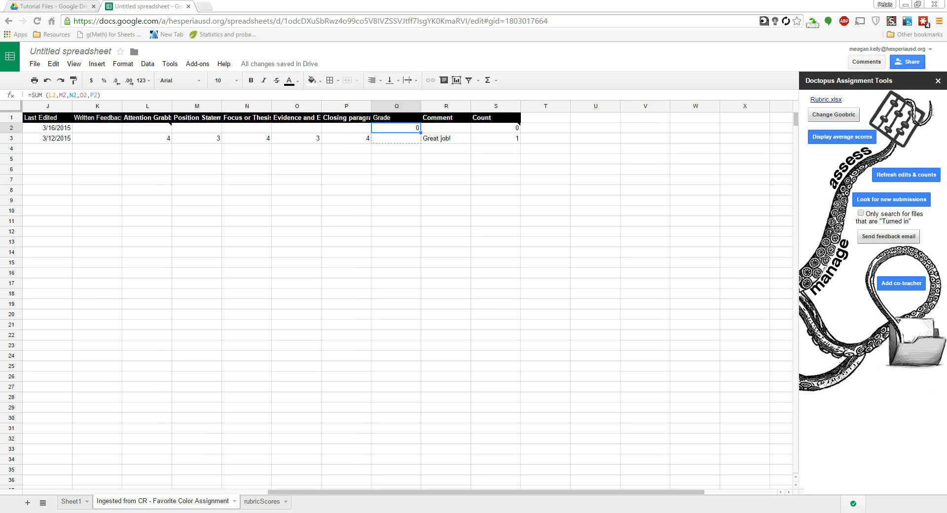
key("shift+Down")
key("ctrl+v")
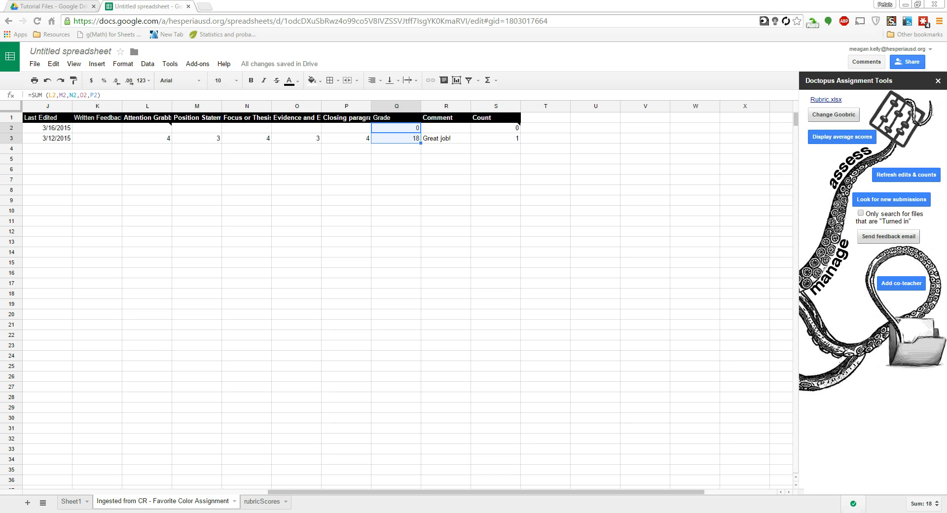
- Check the Grade formula in Q3 against the individual rubric scores in L3 through P3
left_click(395, 139)
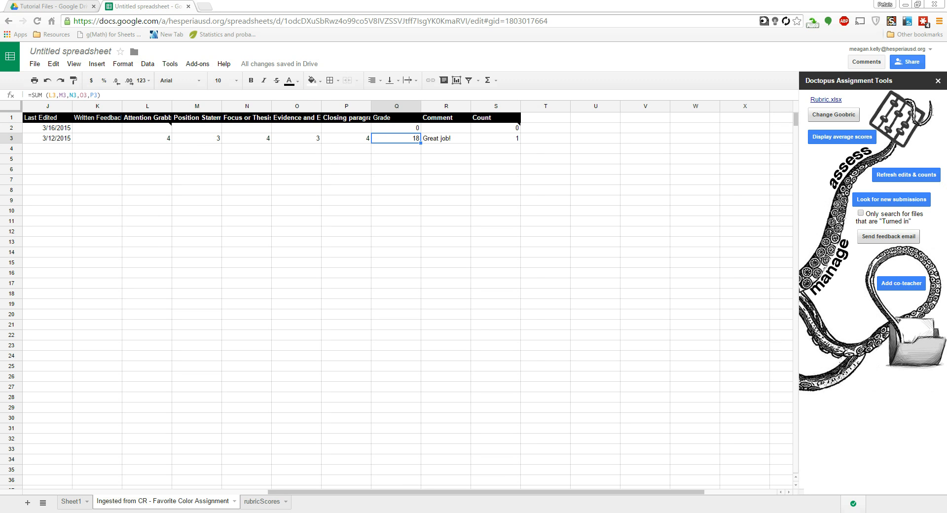
left_click(147, 138)
left_click(196, 139)
left_click(247, 139)
left_click(297, 139)
left_click(347, 138)
left_click(396, 139)
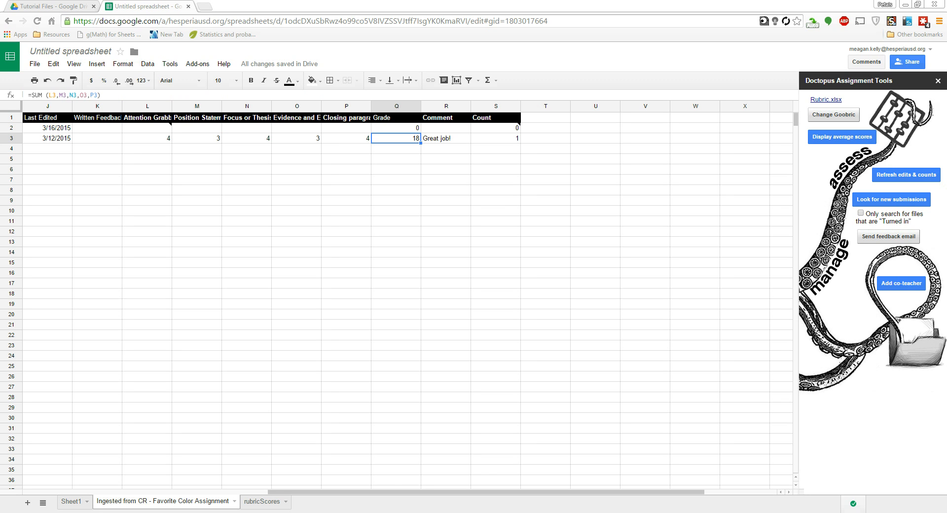